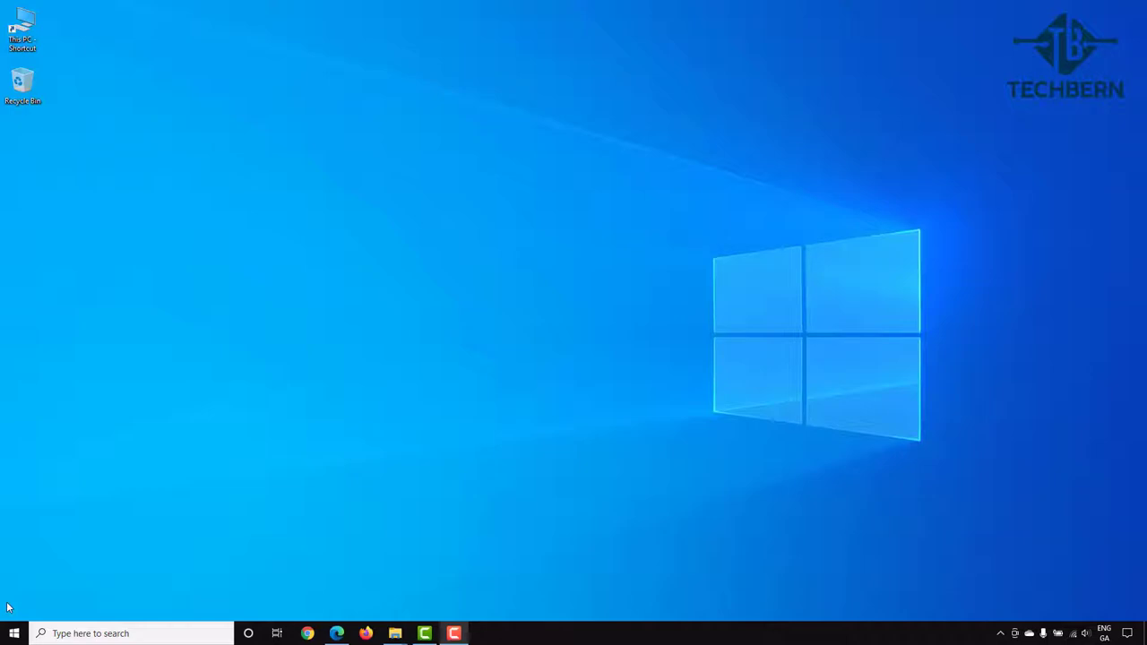
# Open This PC in File Explorer and confirm USB Drive (E:) is empty
pyautogui.click(395, 634)
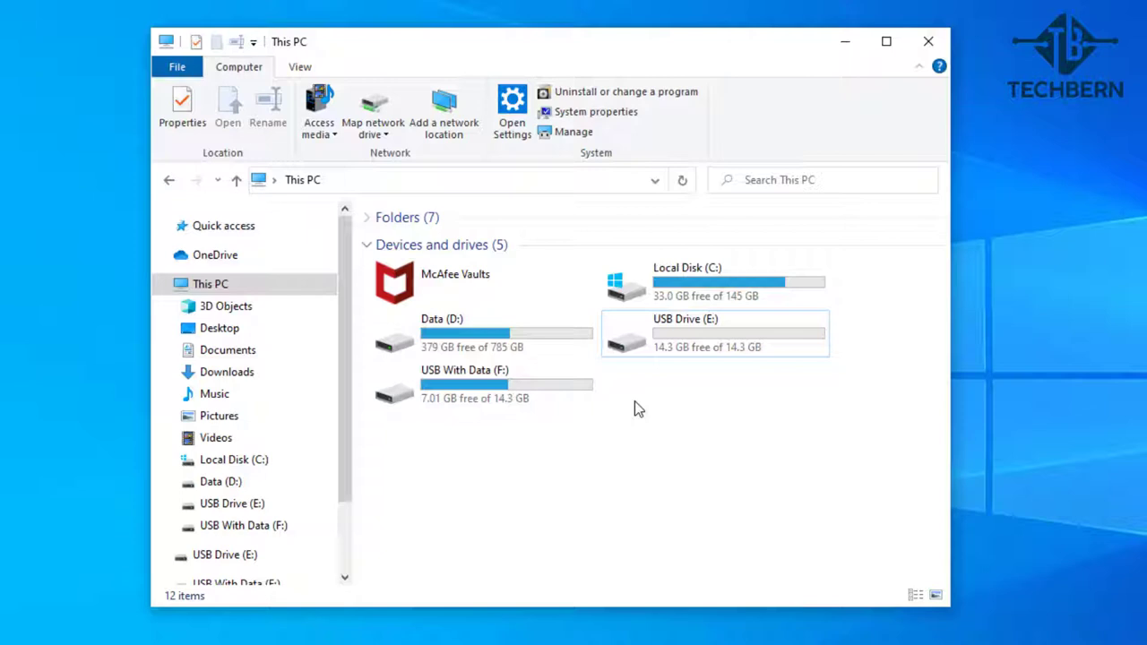
pyautogui.click(639, 346)
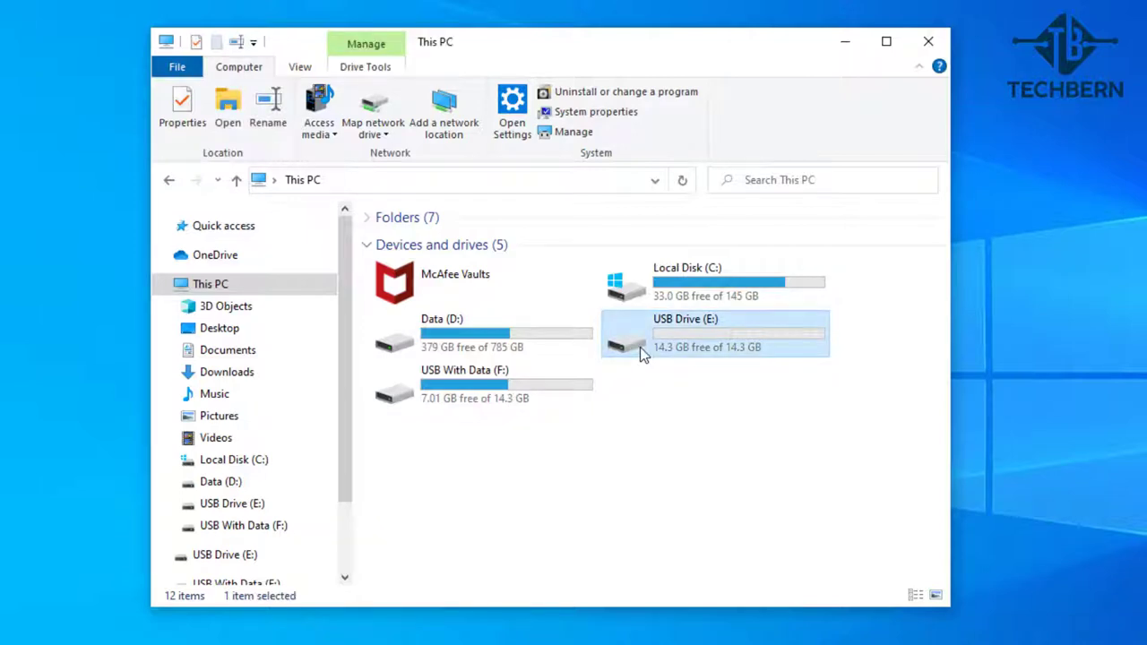
pyautogui.doubleClick(639, 346)
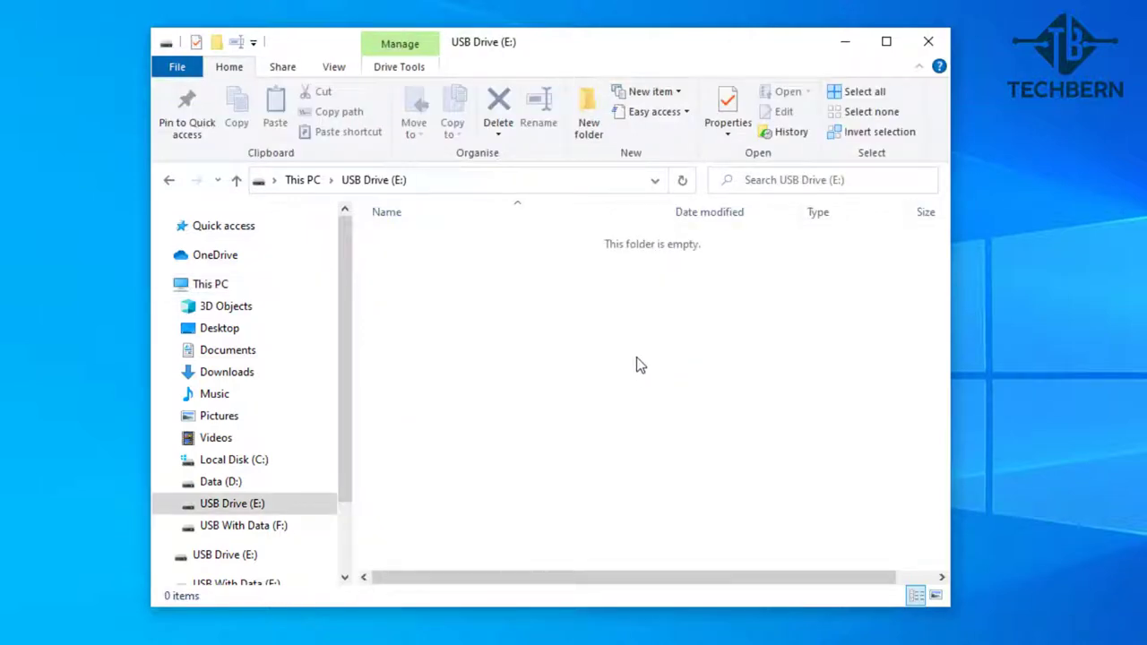
pyautogui.click(309, 181)
# Look inside USB With Data (F:), which holds Test.7z, and return to This PC
pyautogui.click(591, 430)
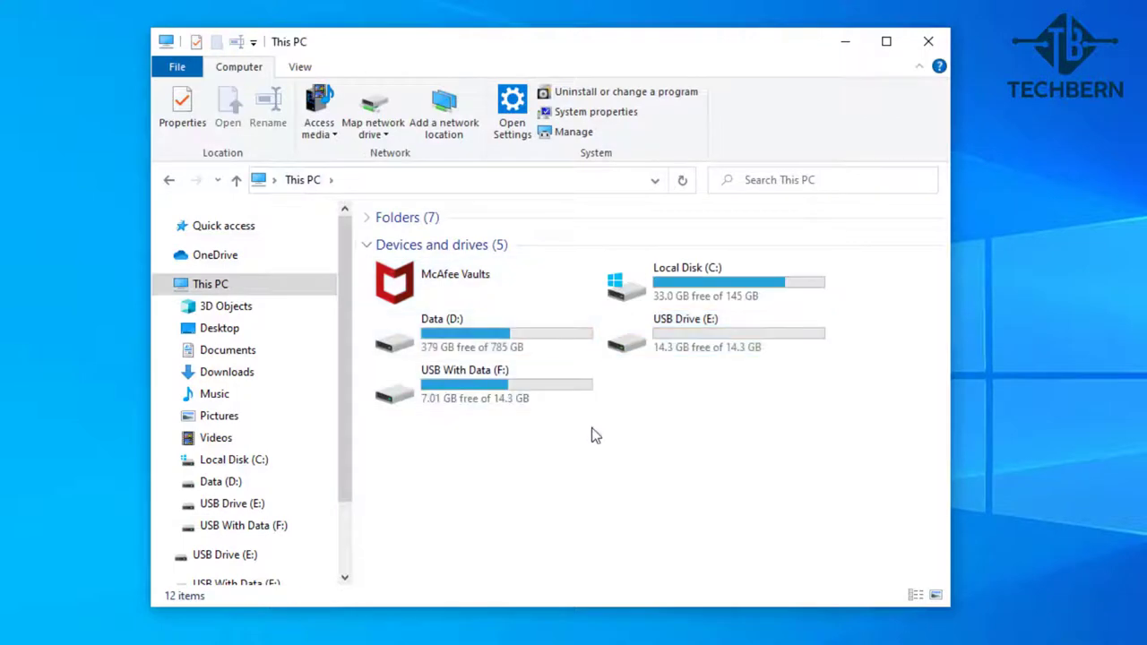
pyautogui.click(564, 398)
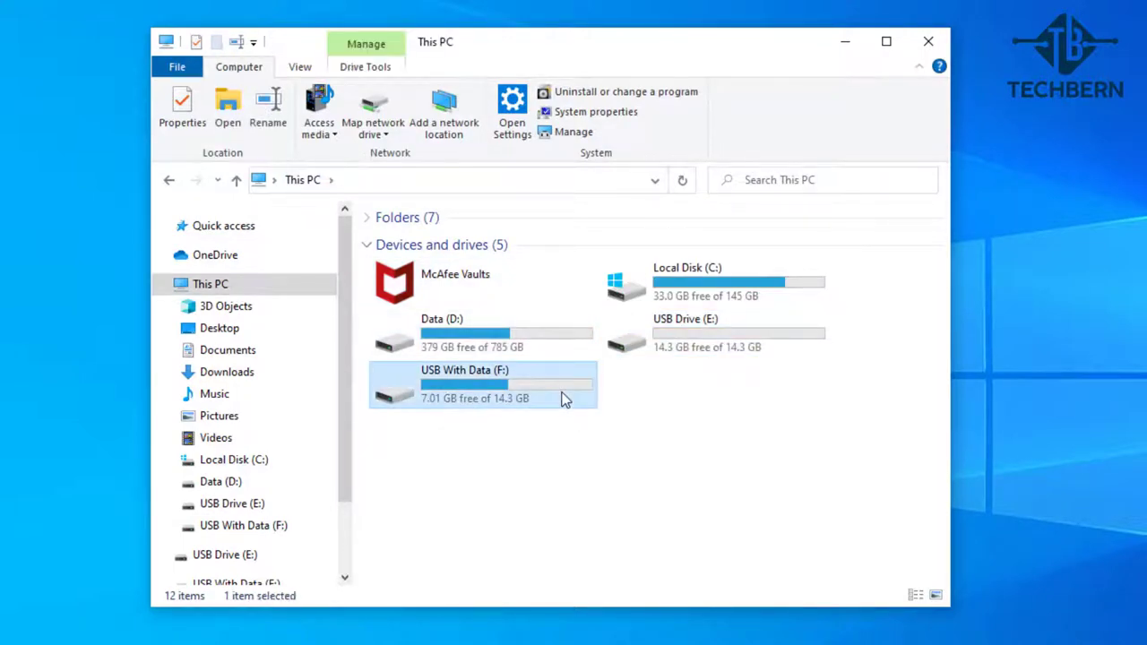
pyautogui.doubleClick(564, 399)
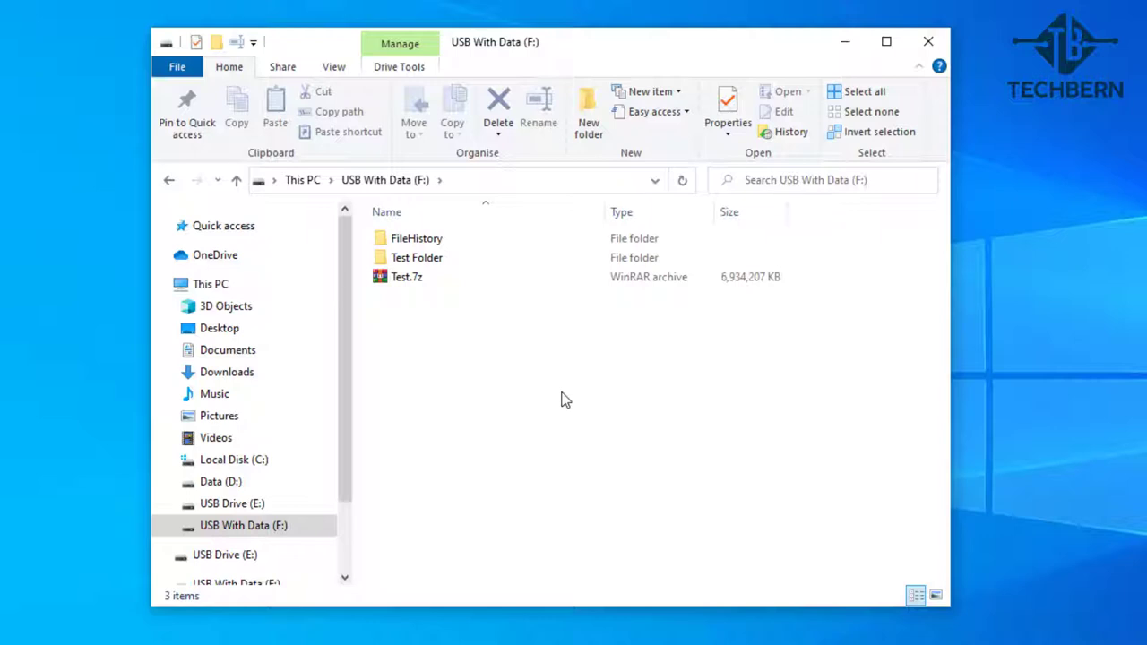
pyautogui.click(311, 182)
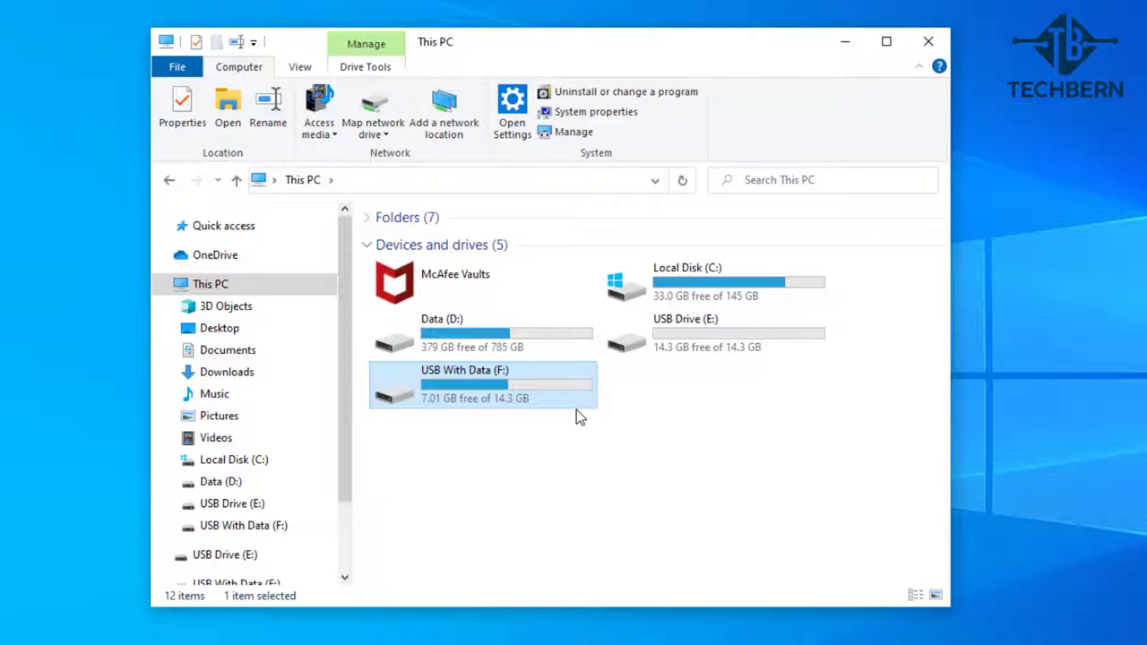
# Review USB With Data (F:) properties (NTFS, 7.30 GB used of 14.3 GB) and cancel without changes
pyautogui.rightClick(577, 400)
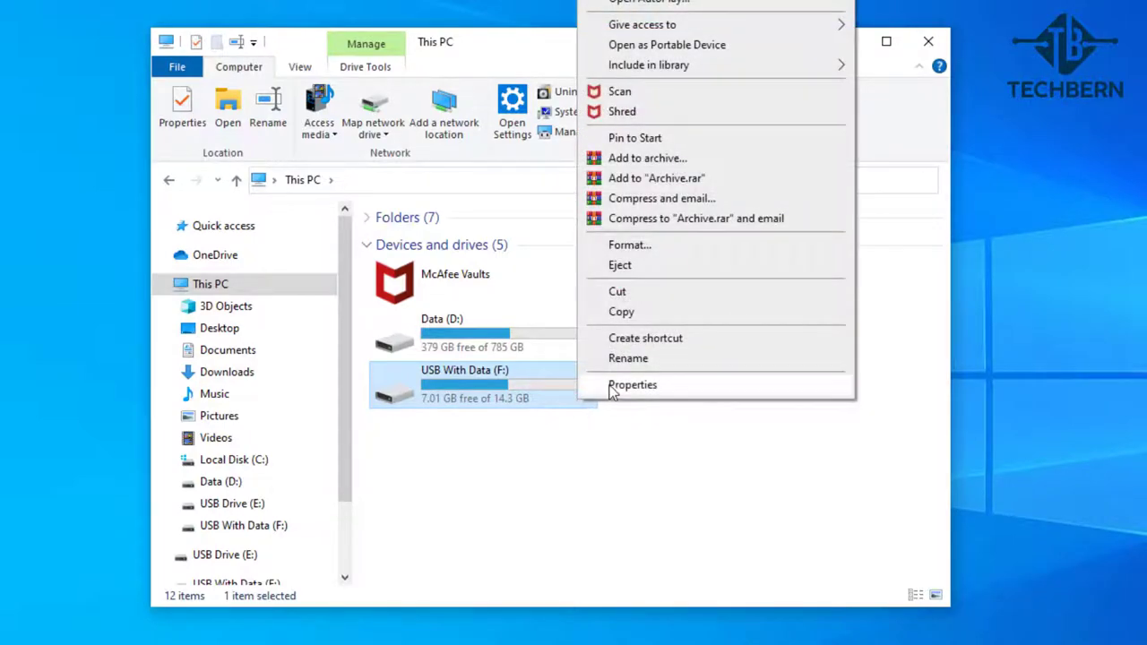
pyautogui.click(613, 387)
pyautogui.moveTo(663, 297); pyautogui.dragTo(550, 194)
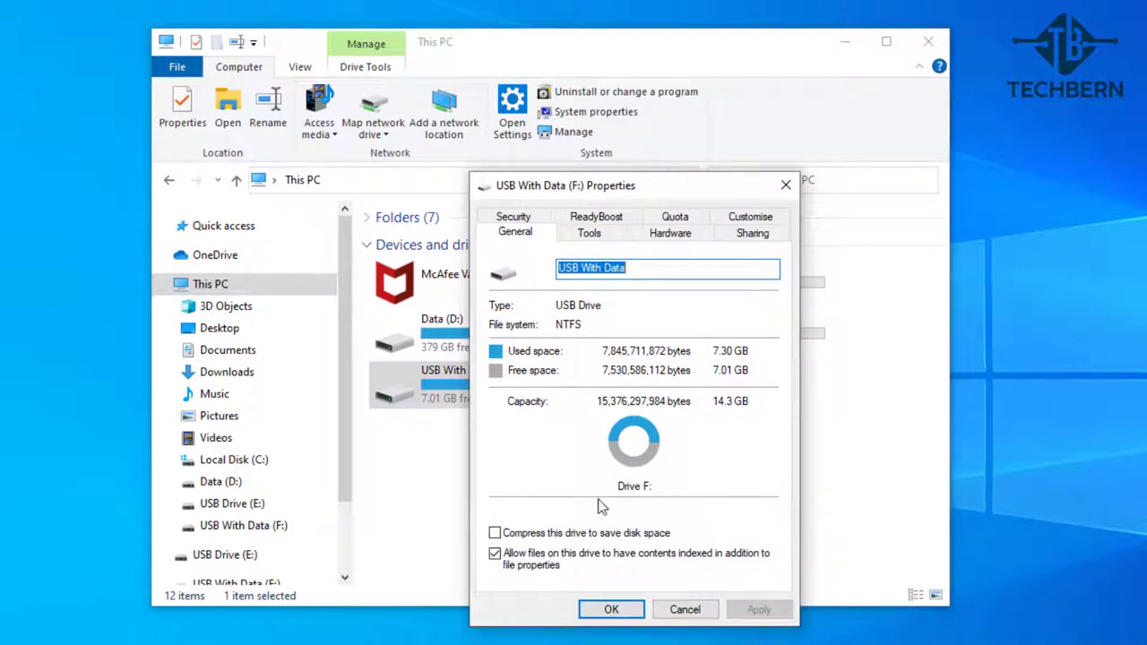
pyautogui.click(677, 607)
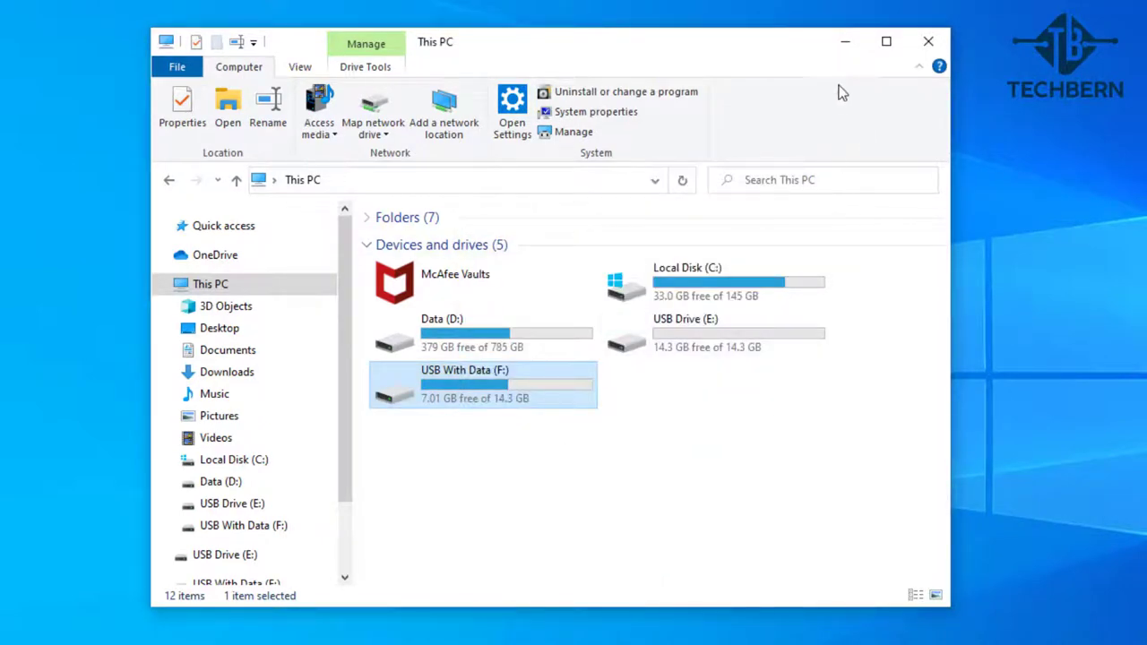
# Minimize This PC, Google 'disk wipe' in Edge and open the Disk Wipe - Free software result
pyautogui.click(846, 48)
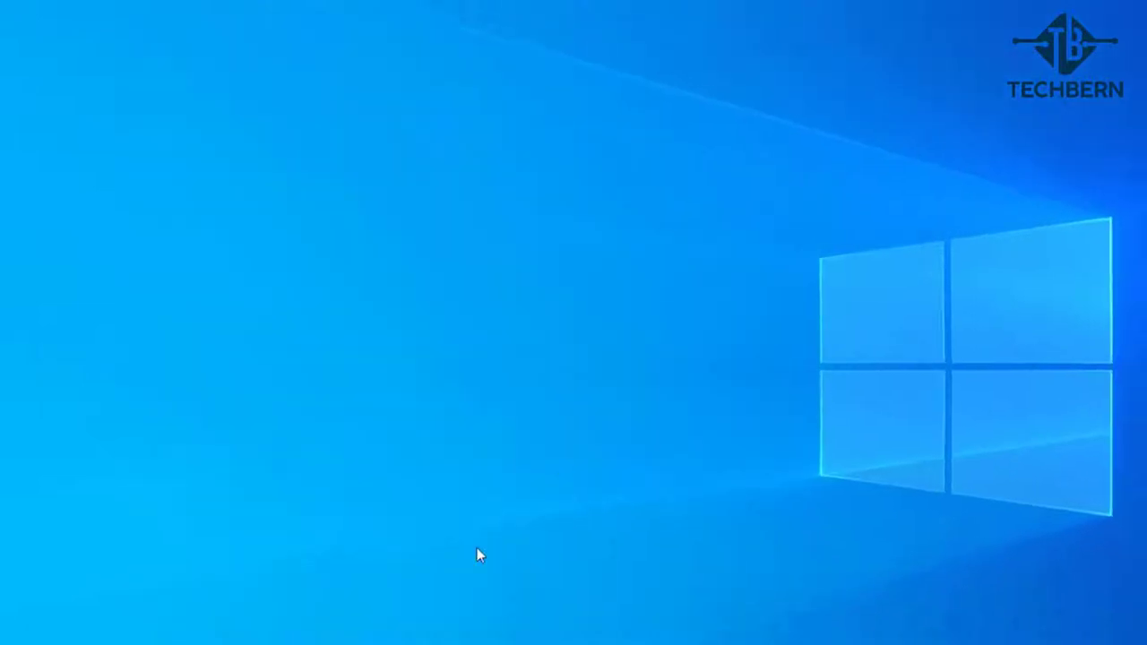
pyautogui.click(337, 633)
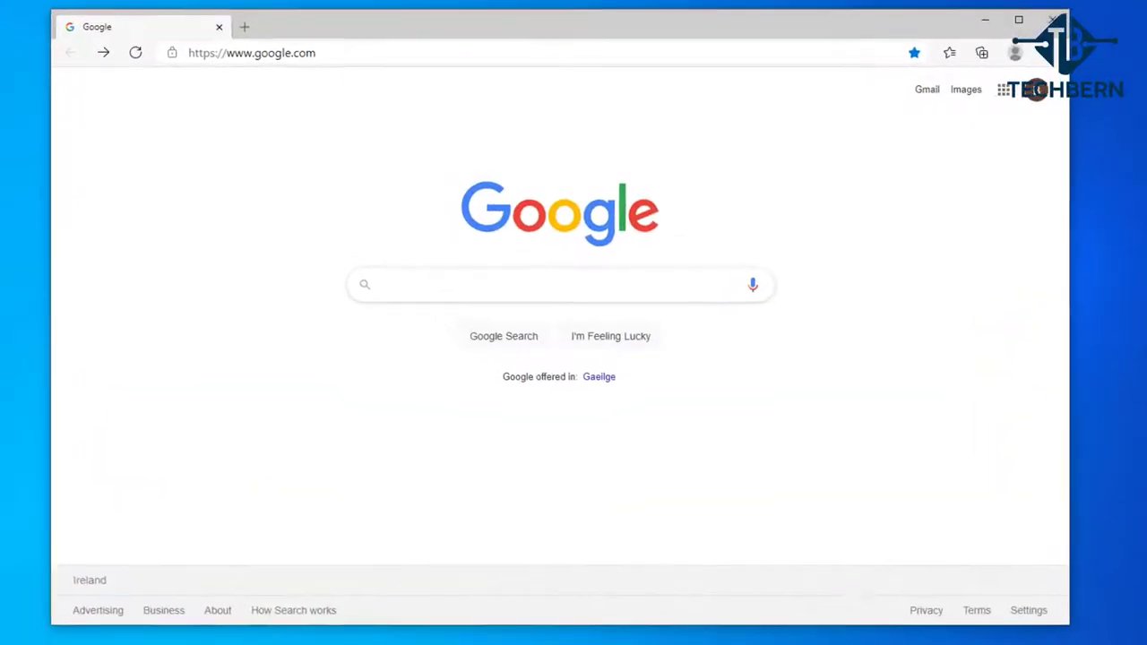
pyautogui.write('disk wipe')
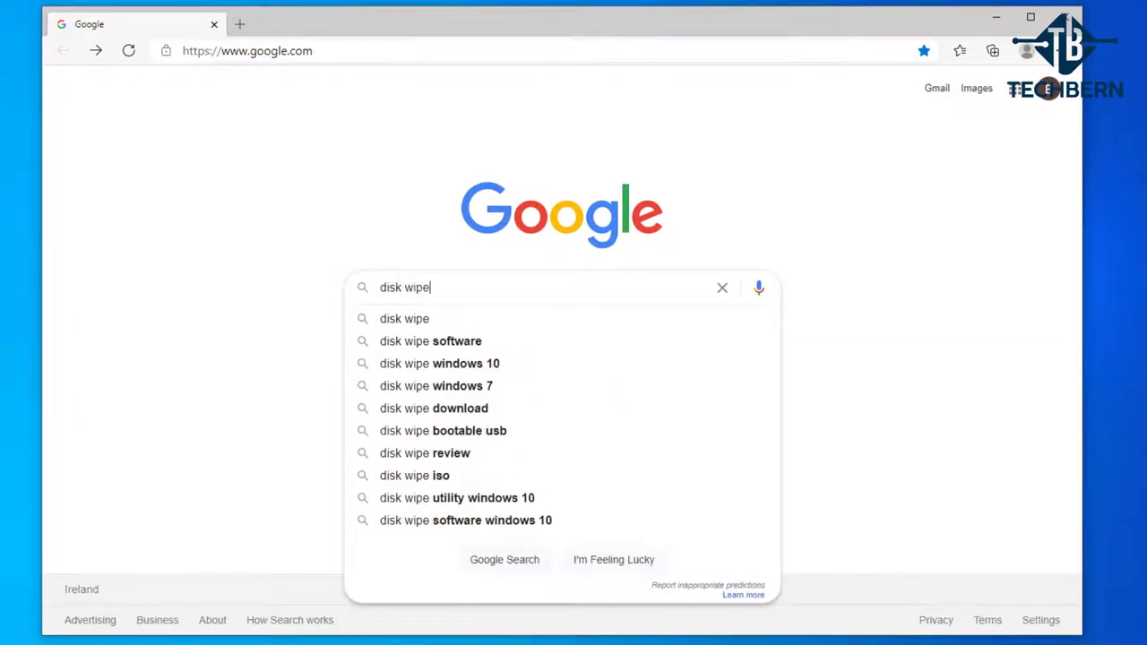
pyautogui.press('Return')
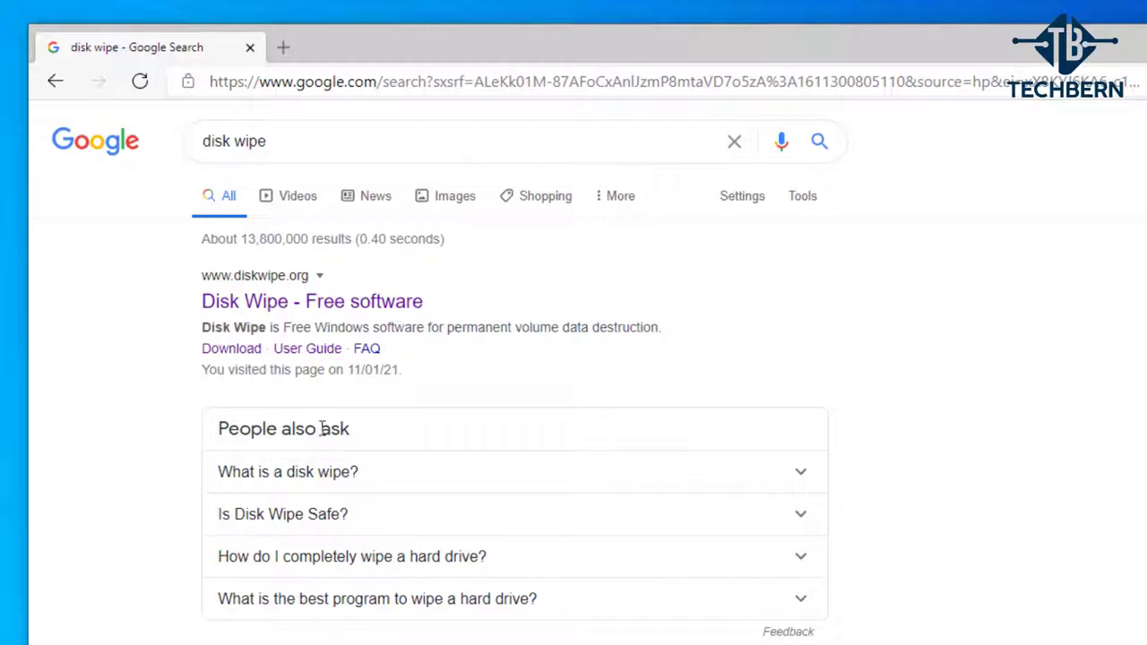
pyautogui.click(339, 304)
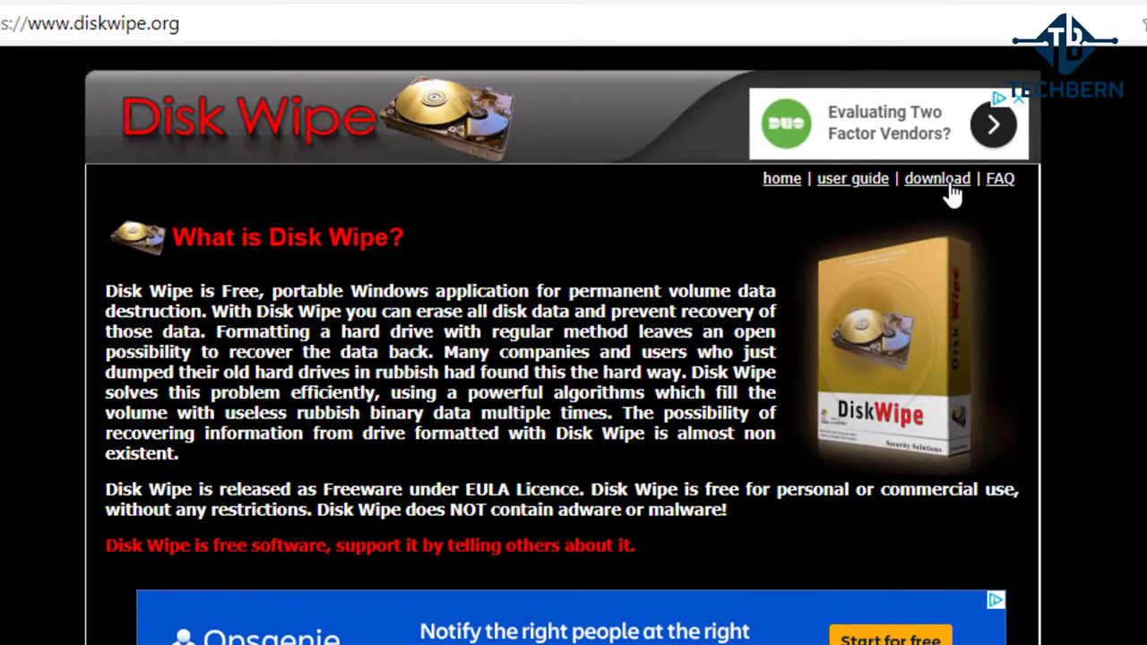
# Download DiskWipe.exe from the diskwipe.org download page, then minimize Edge
pyautogui.click(833, 158)
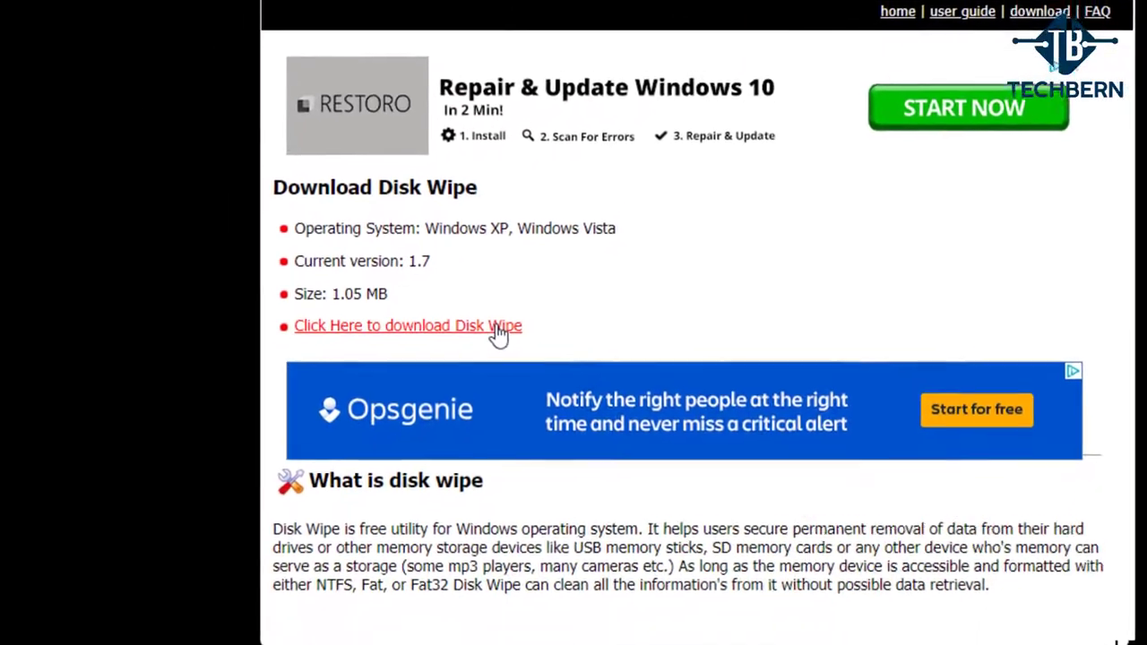
pyautogui.click(445, 400)
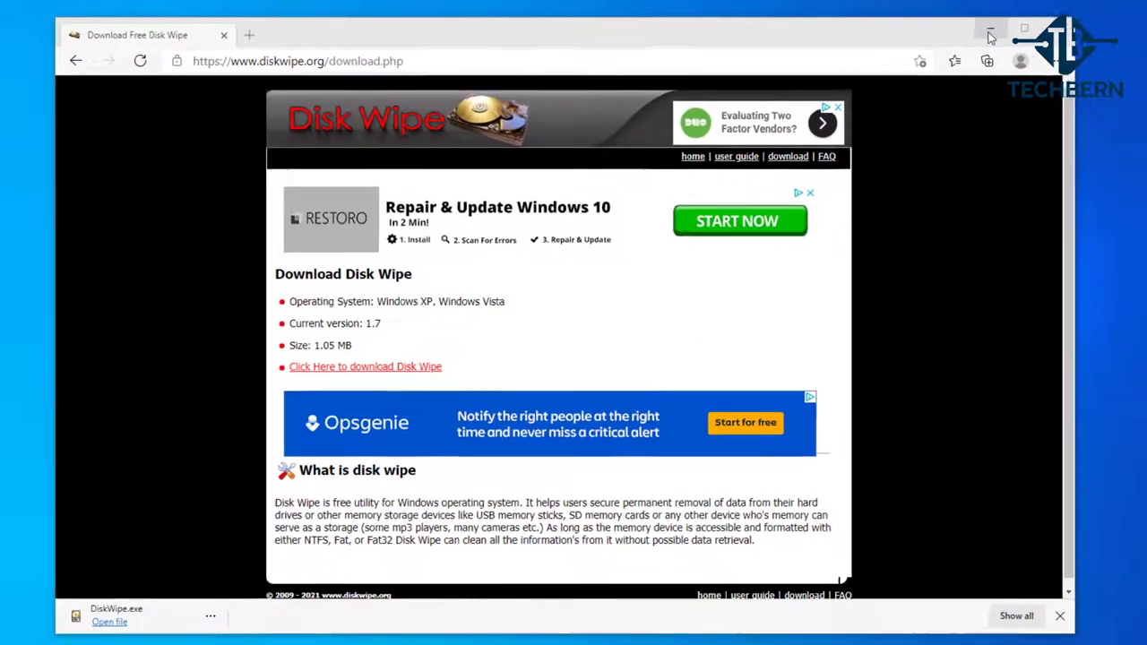
pyautogui.click(1019, 24)
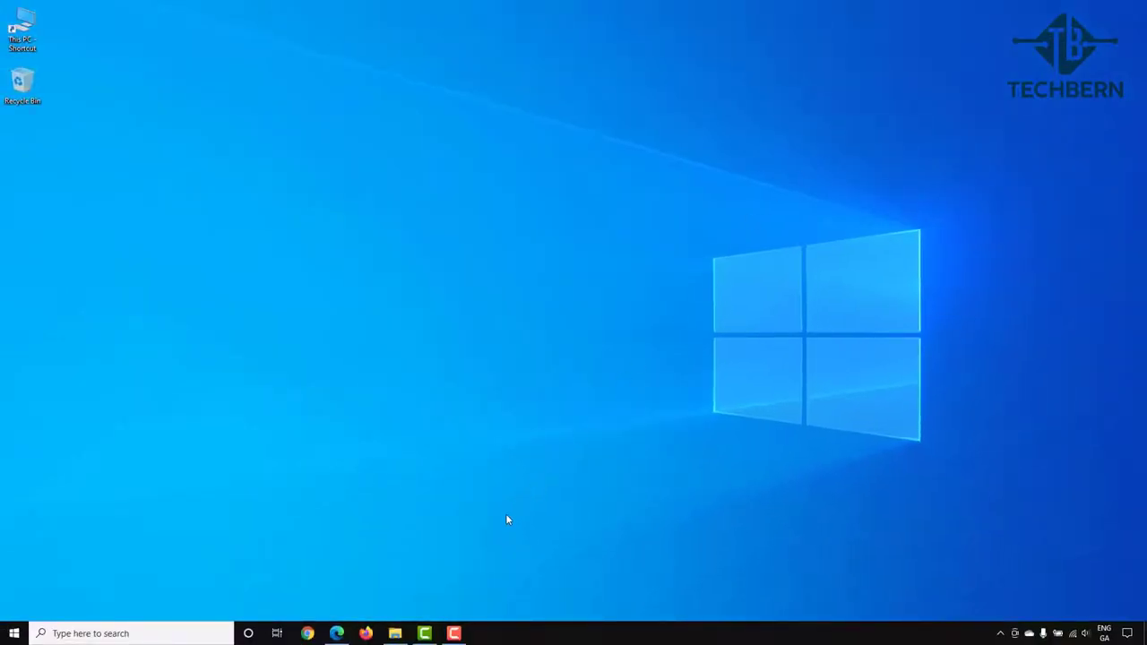
# Run DiskWipe.exe from the Downloads folder to open Disk Wipe Portable
pyautogui.click(395, 633)
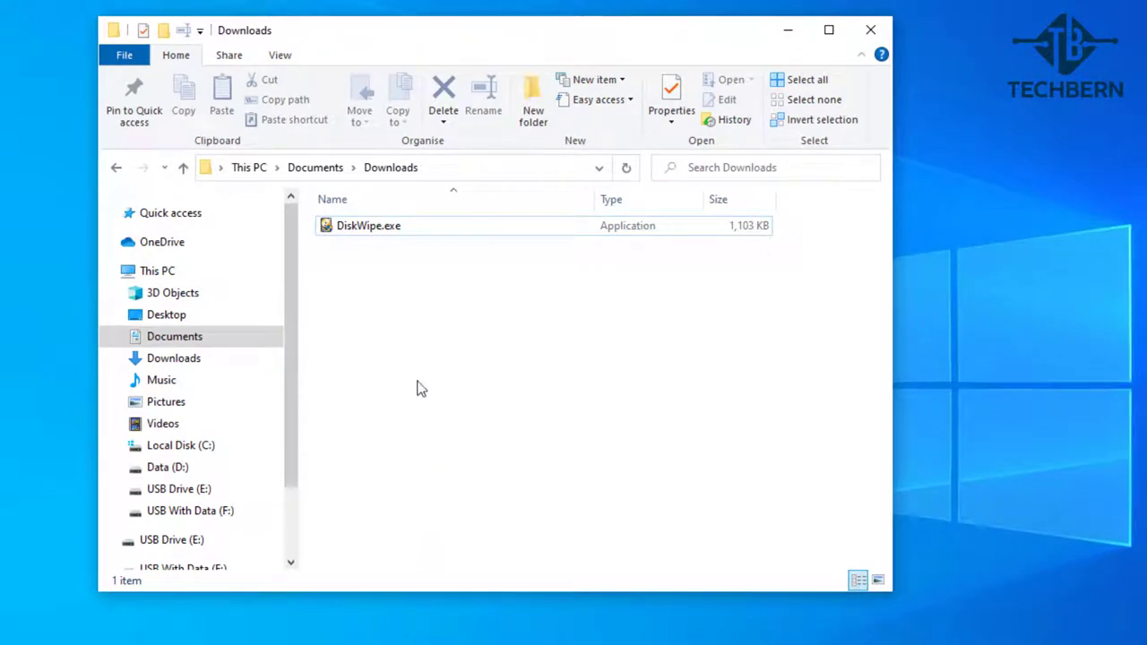
pyautogui.doubleClick(422, 231)
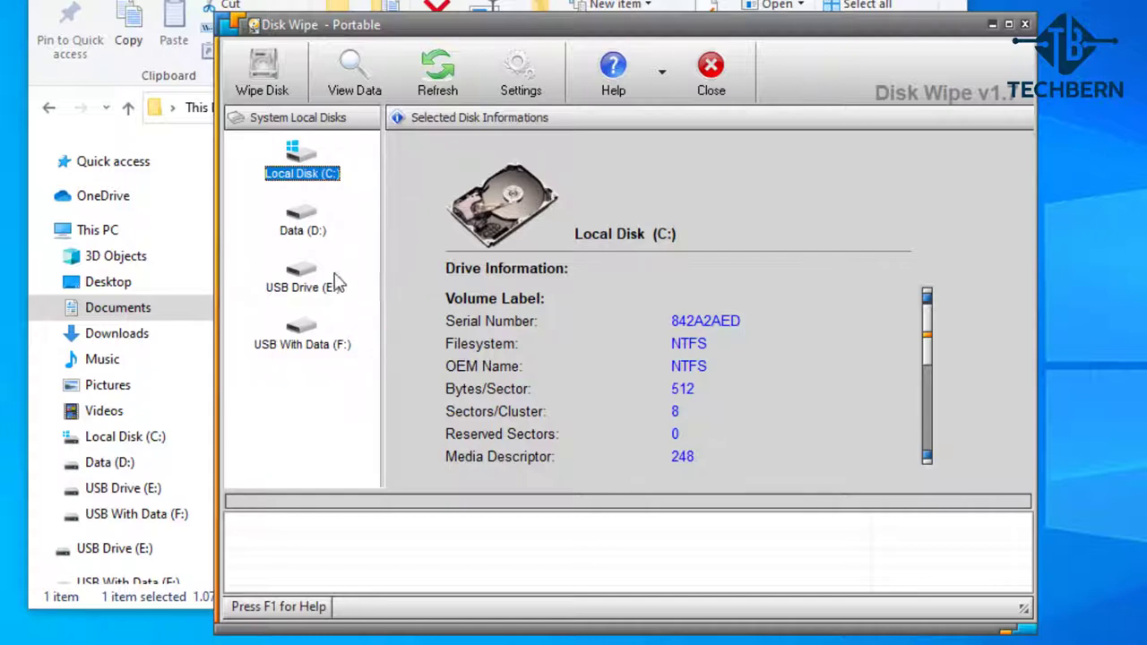
# View USB Drive (E:)'s raw sector data, scroll the all-zero hex dump, then close the viewer
pyautogui.click(324, 285)
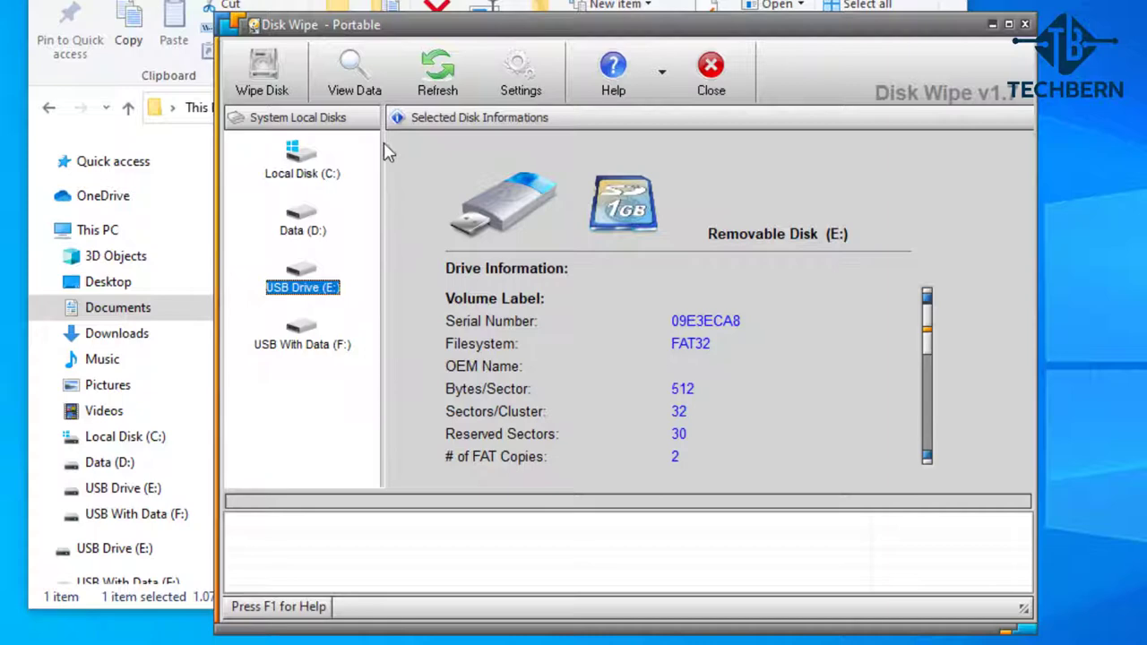
pyautogui.click(355, 85)
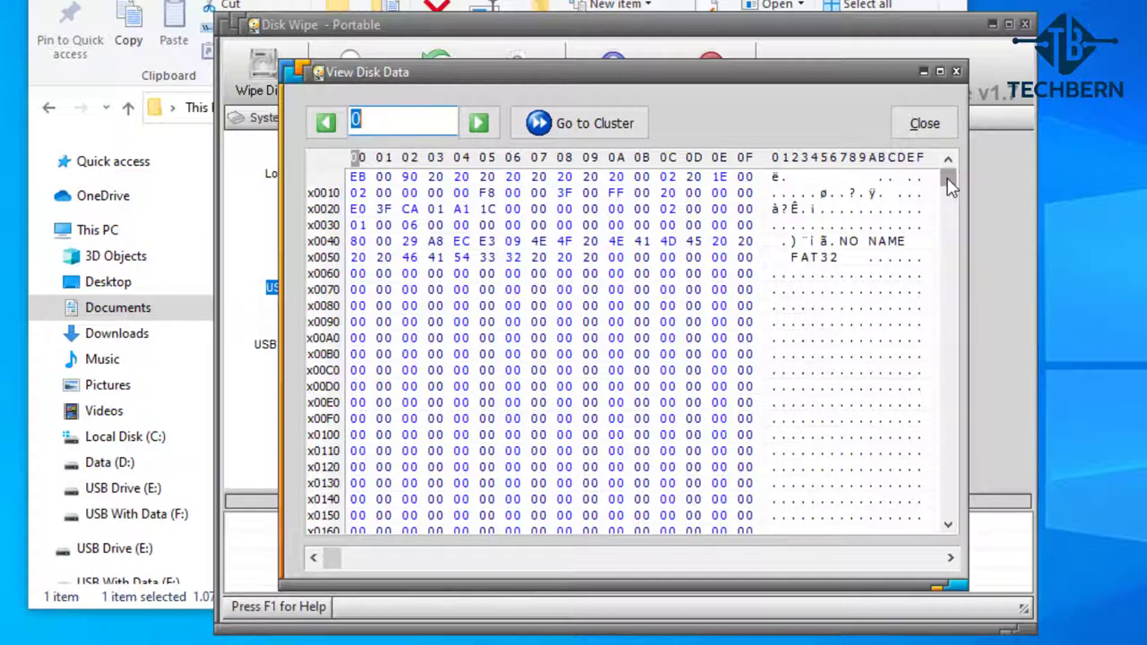
pyautogui.moveTo(949, 185); pyautogui.dragTo(955, 522)
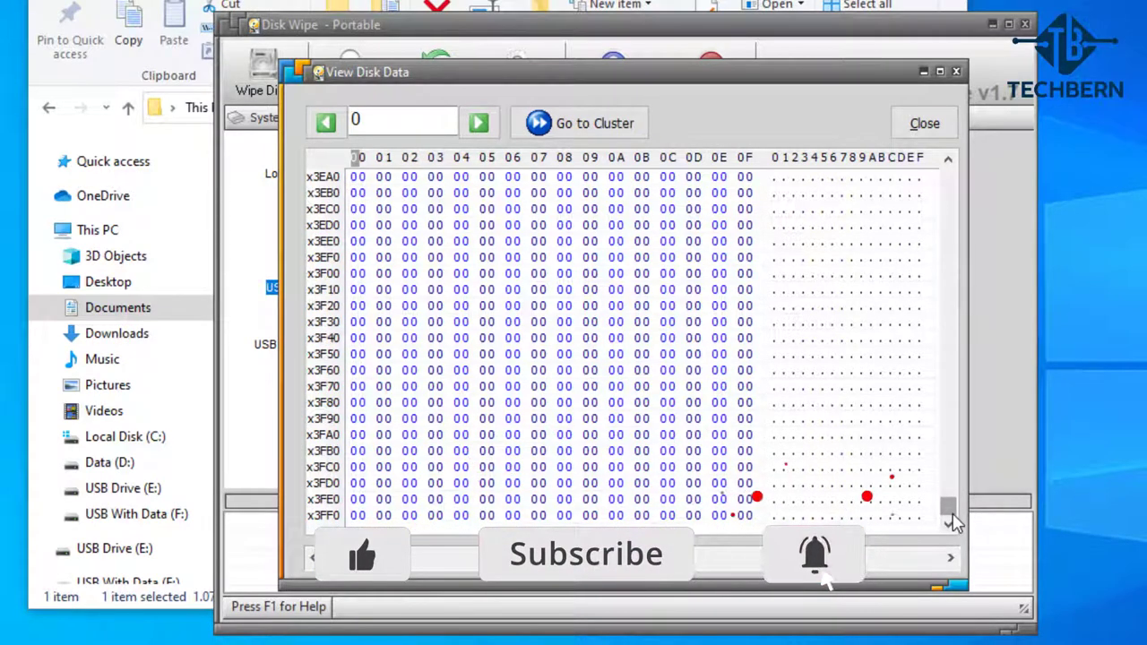
pyautogui.click(923, 124)
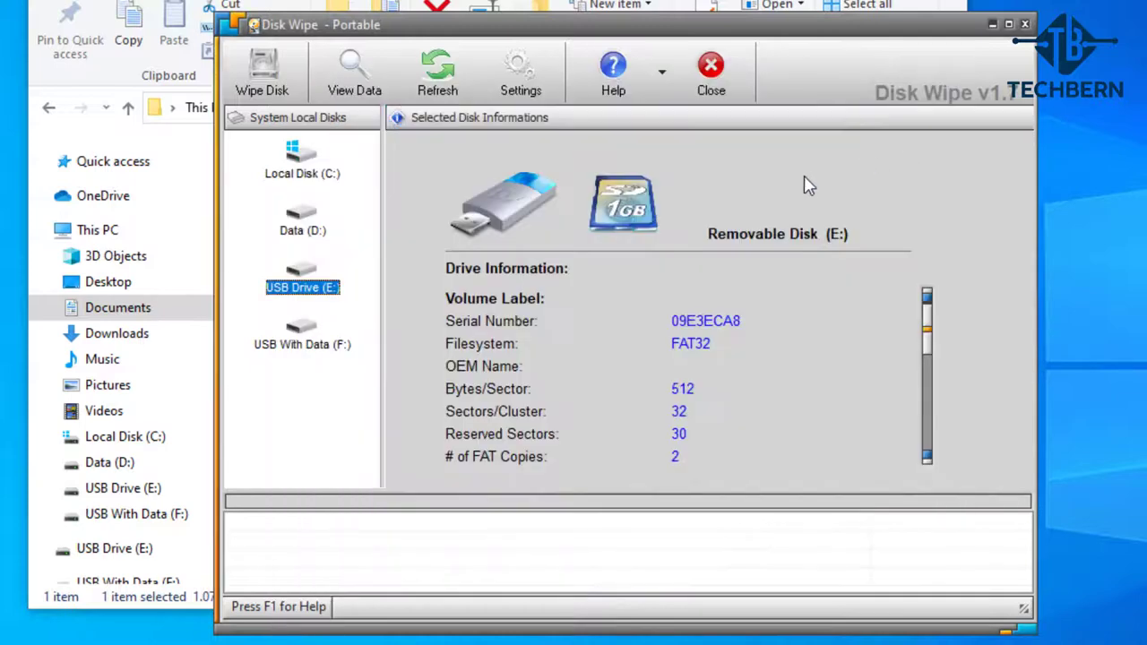
# View USB With Data (F:)'s raw sectors, scroll the non-zero NTFS boot data, then close the viewer
pyautogui.click(300, 334)
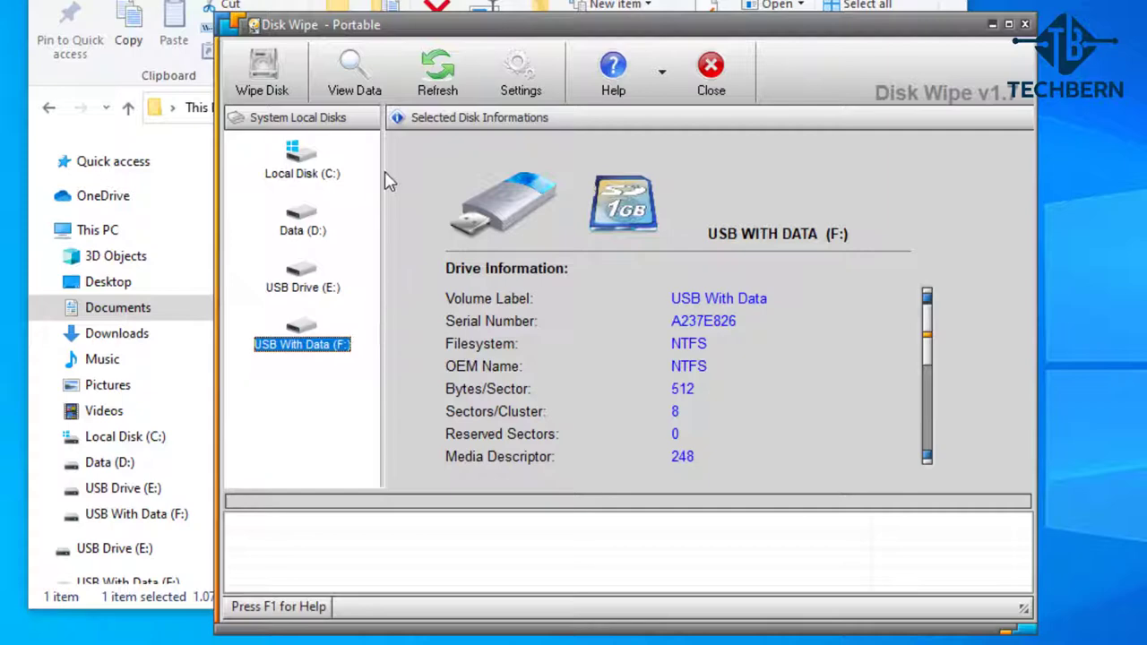
pyautogui.click(363, 88)
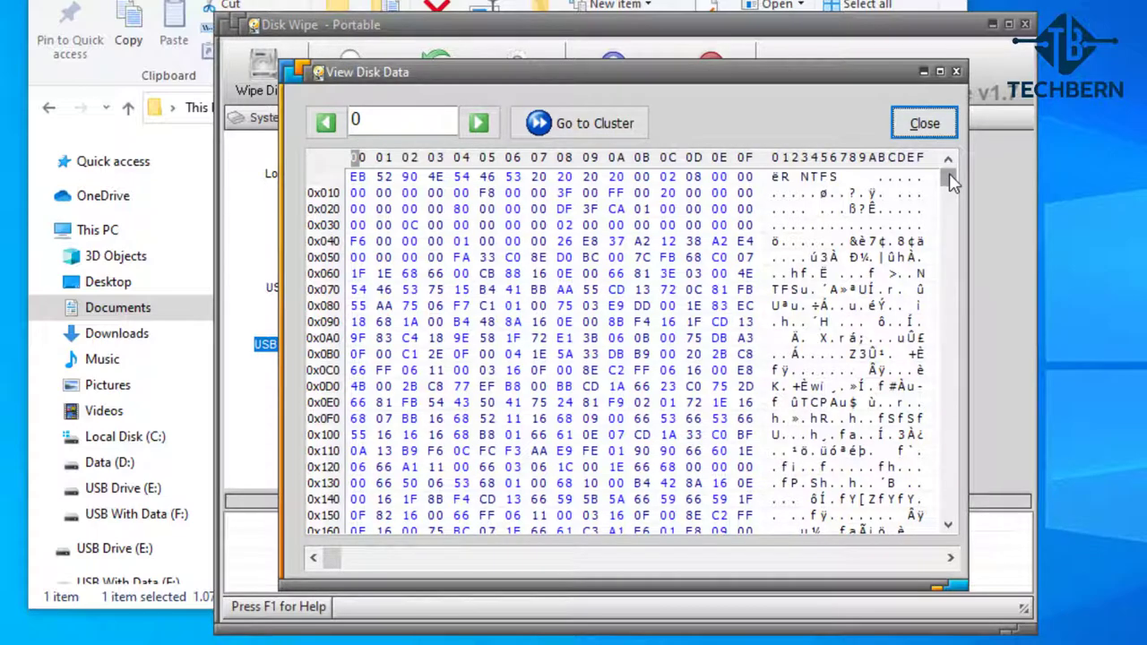
pyautogui.moveTo(950, 177); pyautogui.dragTo(981, 519)
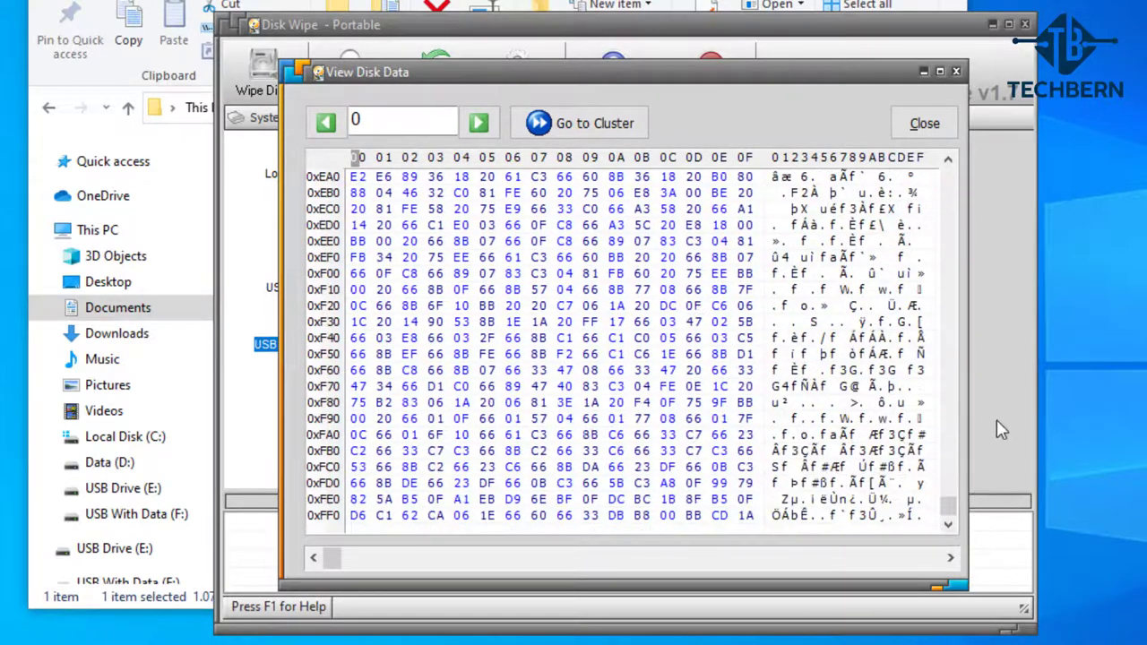
pyautogui.click(924, 124)
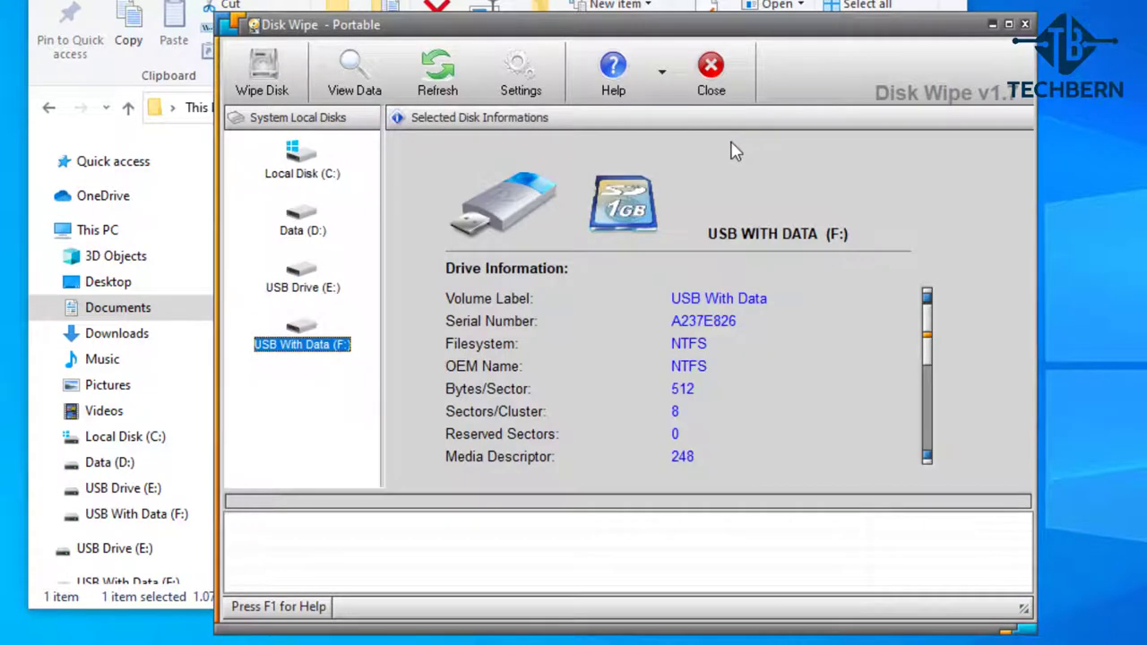
# Enter Blank as the volume label in Disk Wipe Settings, keeping Normal thread priority
pyautogui.click(538, 82)
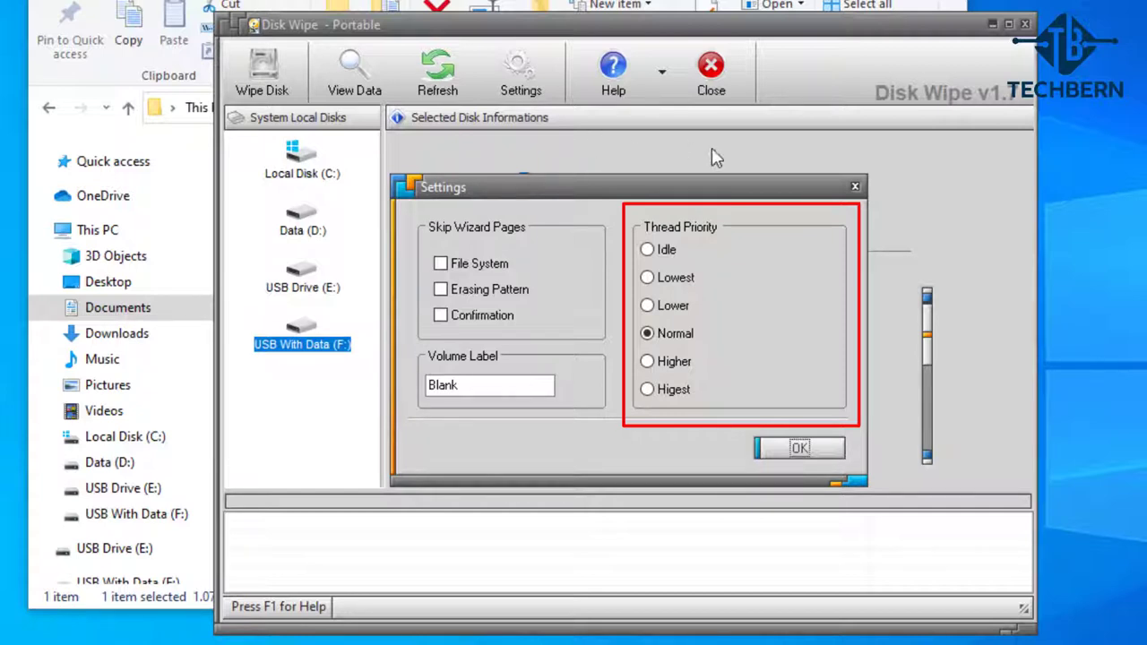
pyautogui.click(839, 451)
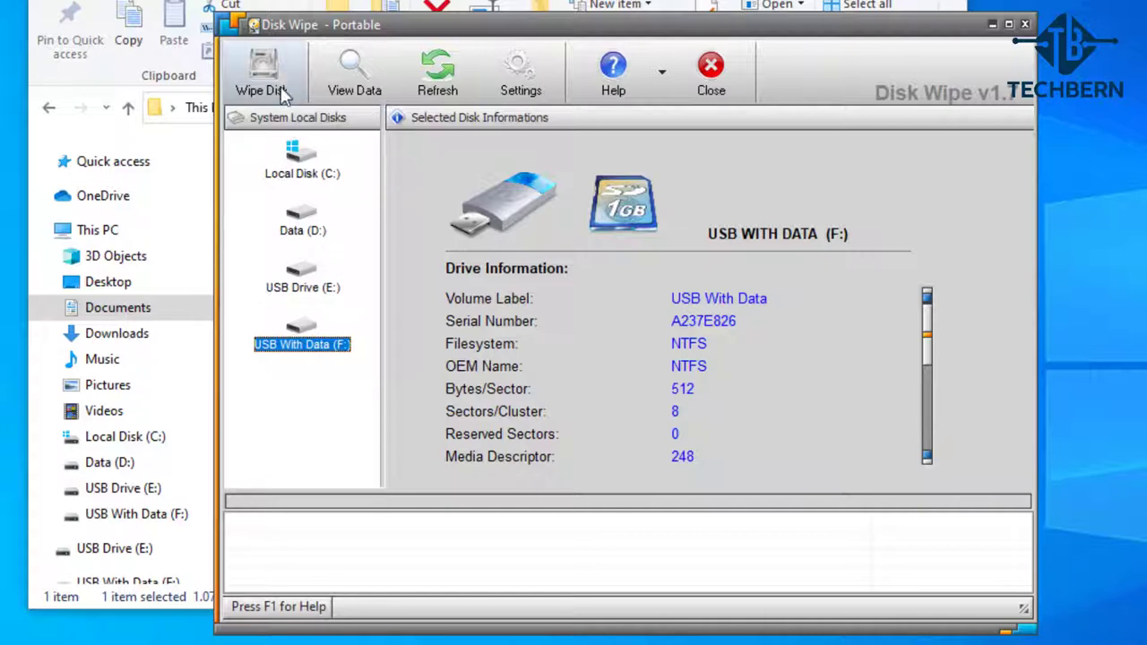
# Start the Wipe Disk wizard on F:, keep NTFS, and choose One Pass Zeros (quick)
pyautogui.click(280, 76)
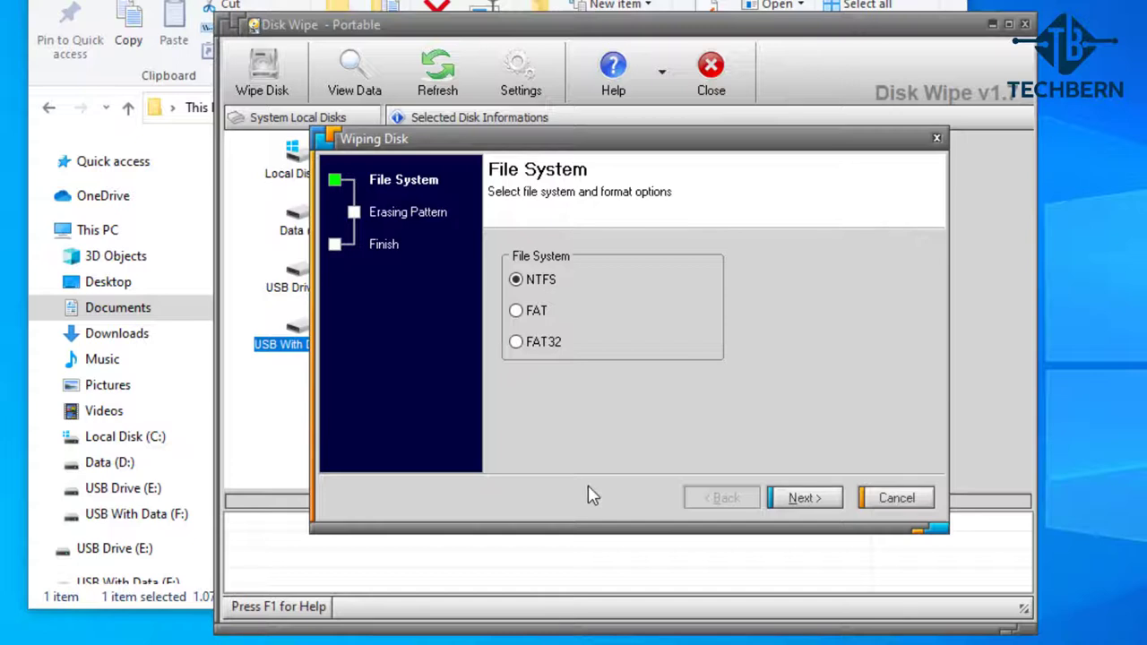
pyautogui.click(791, 500)
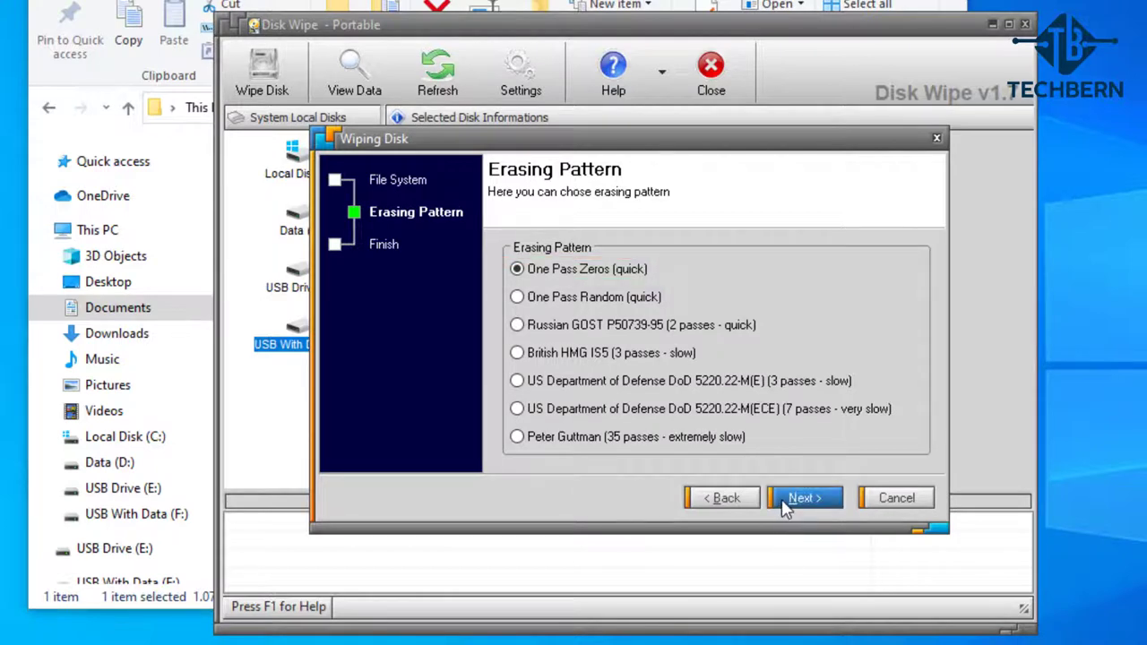
# Confirm with 'ERASE ALL' and accept the warning to erase F: with one pass of zeros
pyautogui.click(785, 504)
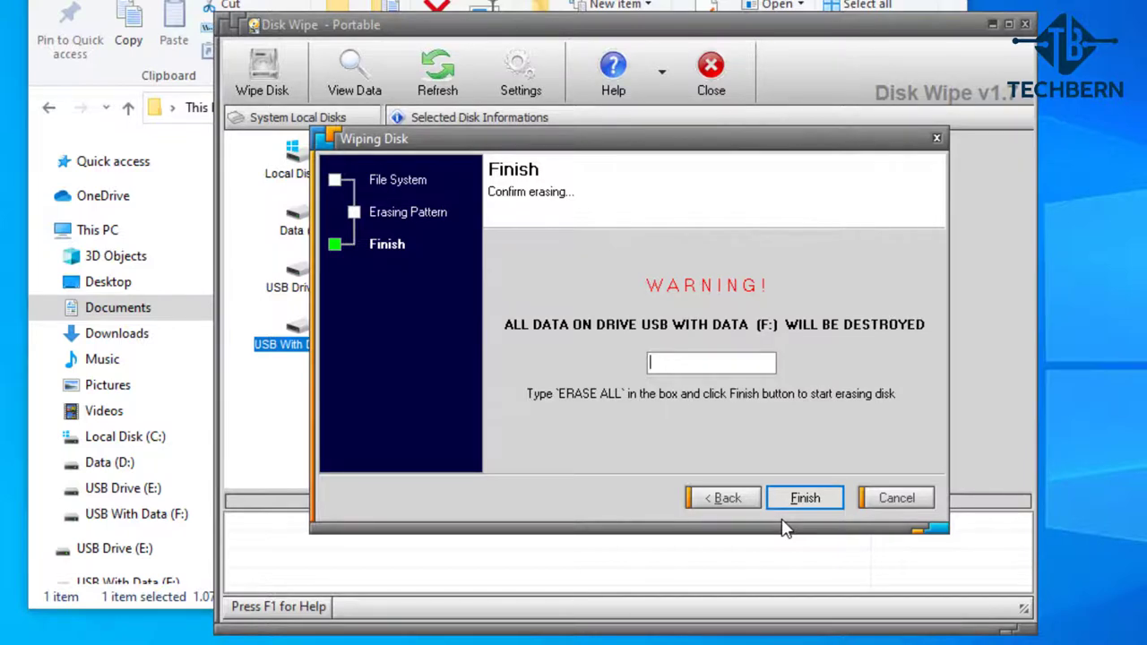
pyautogui.write('ERASE ALL')
pyautogui.click(830, 499)
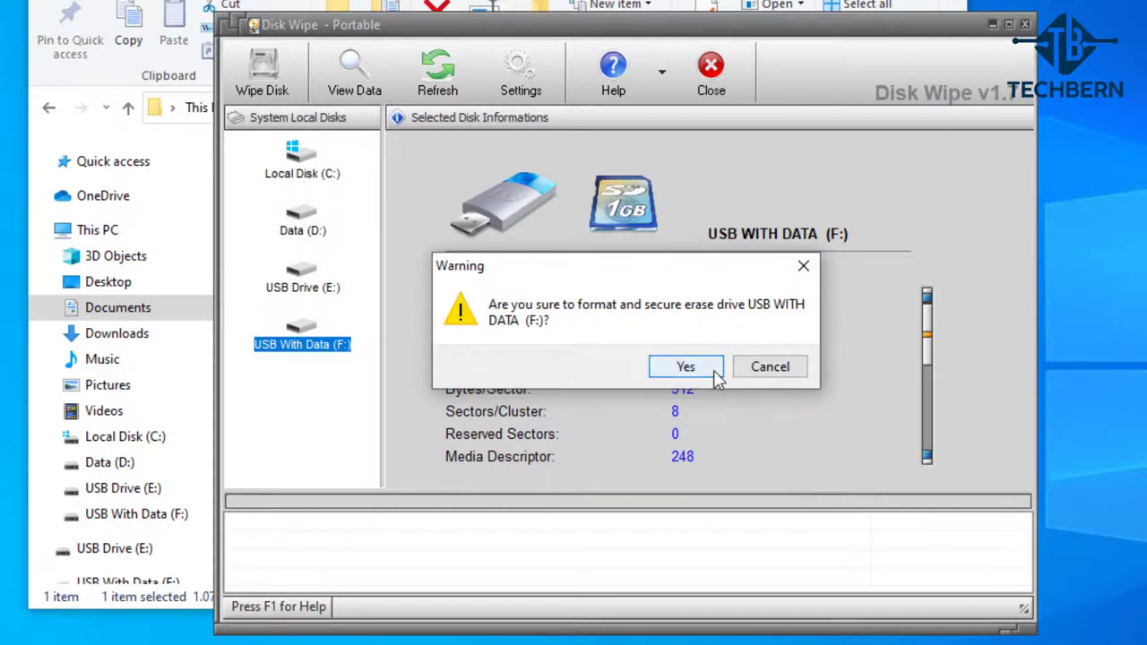
pyautogui.click(686, 369)
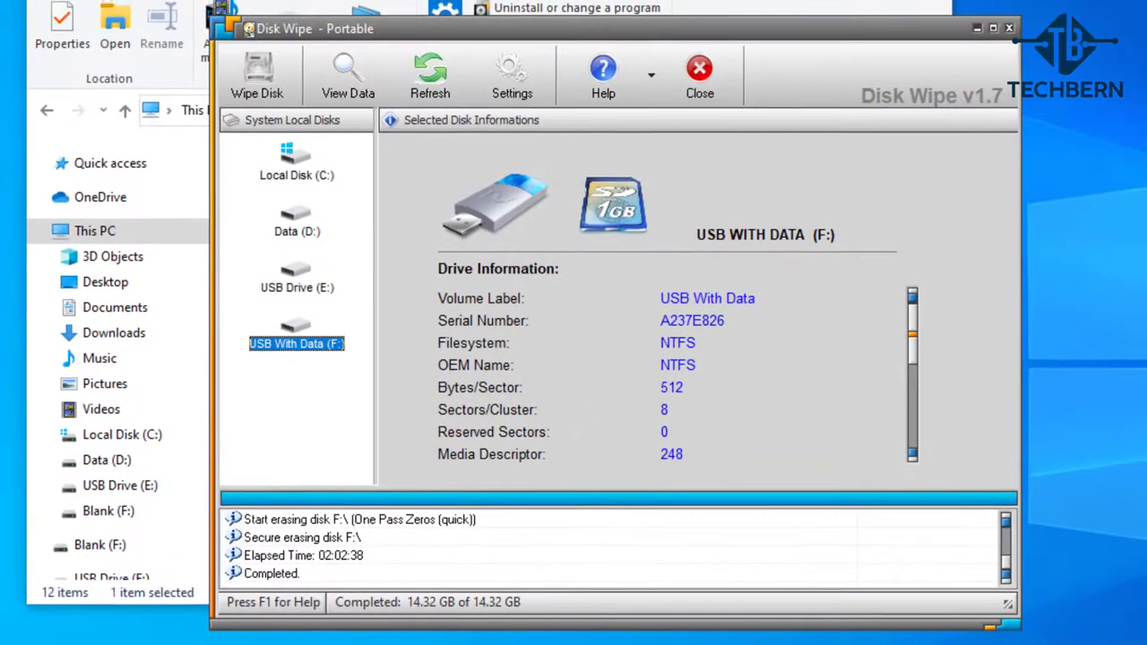
# Check that Blank (F:) is empty from This PC, then return to Disk Wipe
pyautogui.click(99, 184)
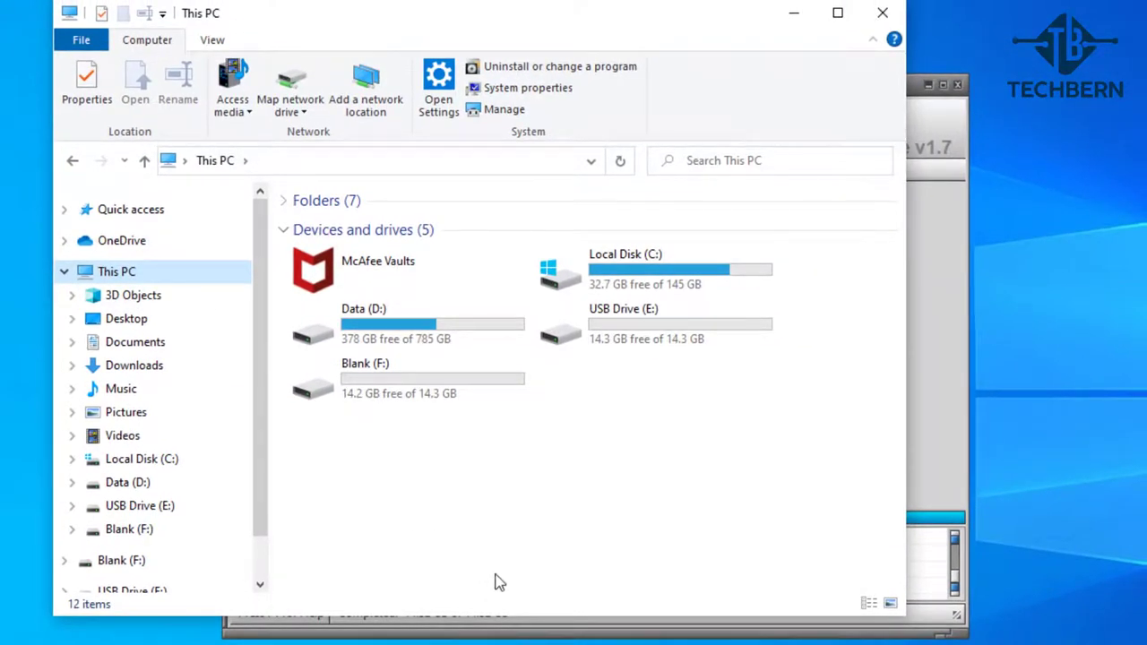
pyautogui.doubleClick(473, 400)
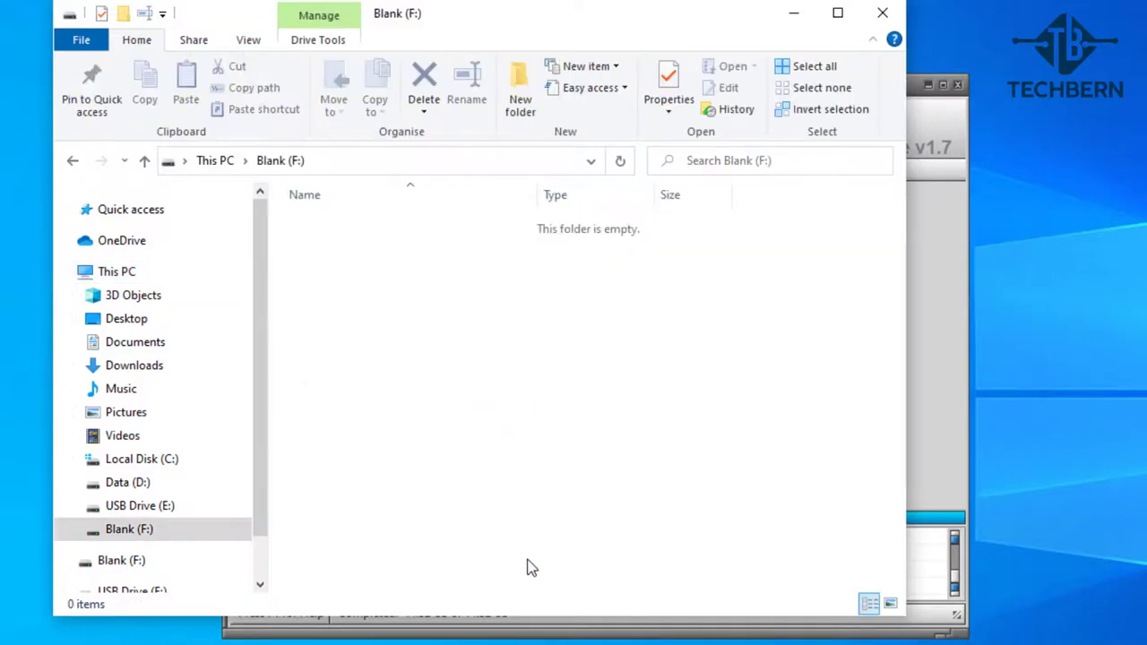
pyautogui.click(146, 274)
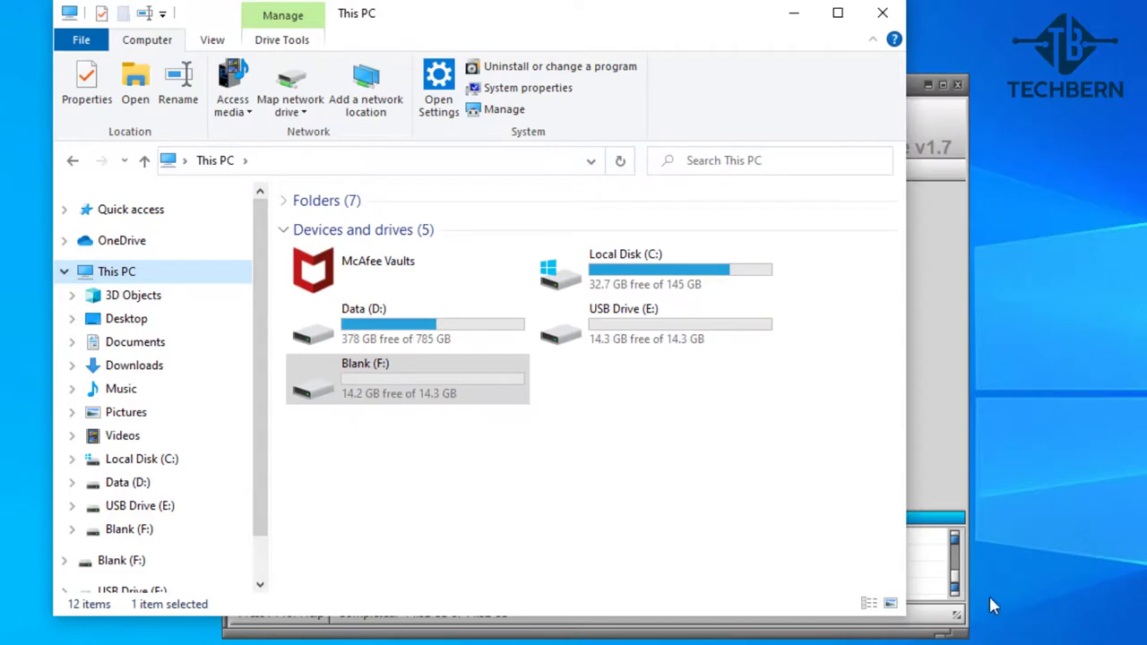
pyautogui.click(933, 466)
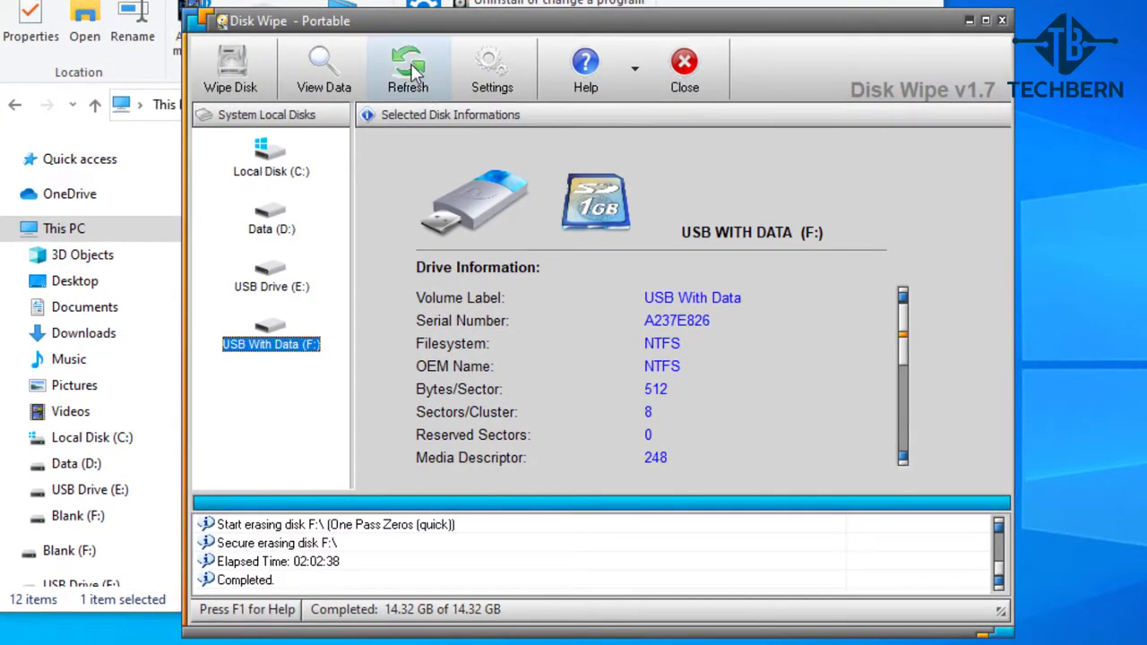
# Refresh Disk Wipe's drive list so drive F: appears as Blank (F:)
pyautogui.click(413, 75)
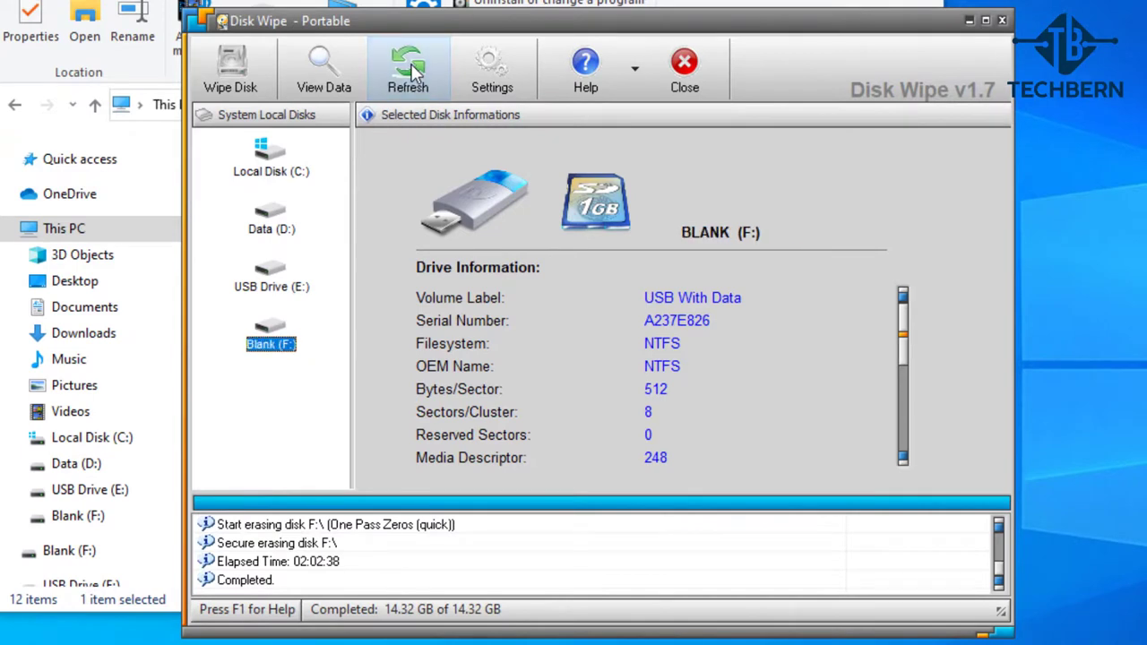